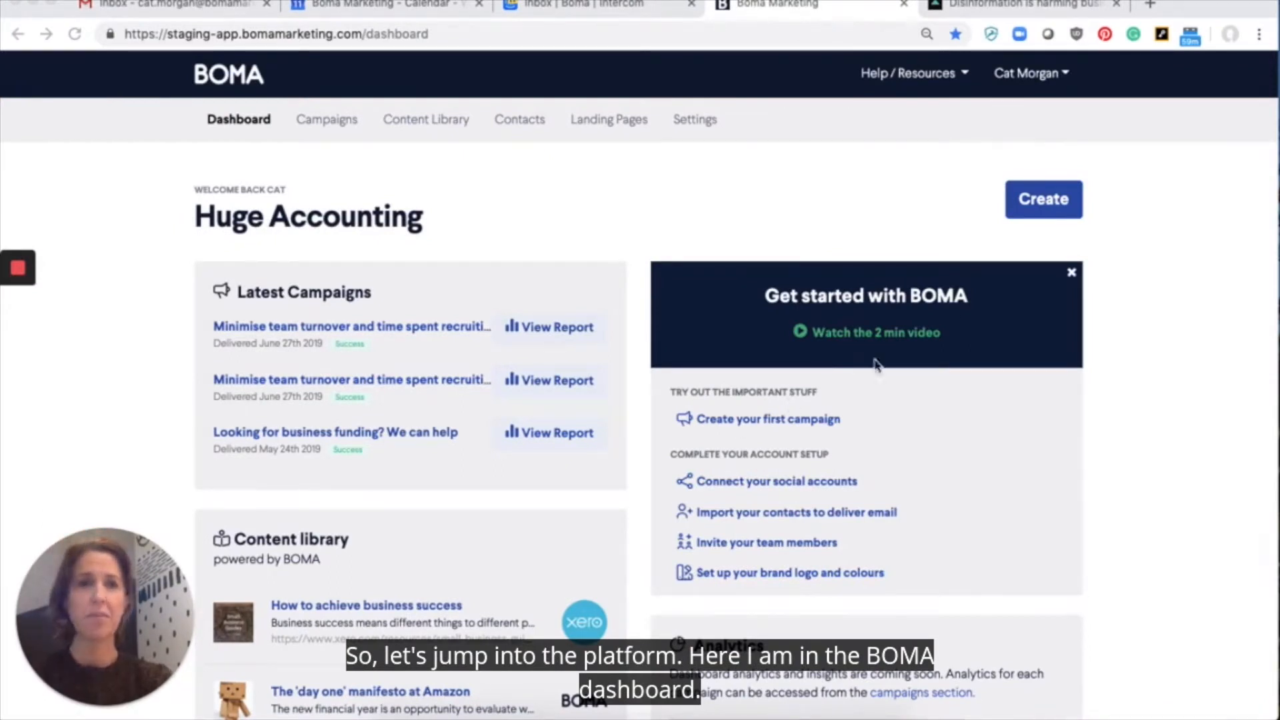
Step: Create a campaign shared to all free channels (Email + Social), keeping the suggested campaign name
left_click(1037, 208)
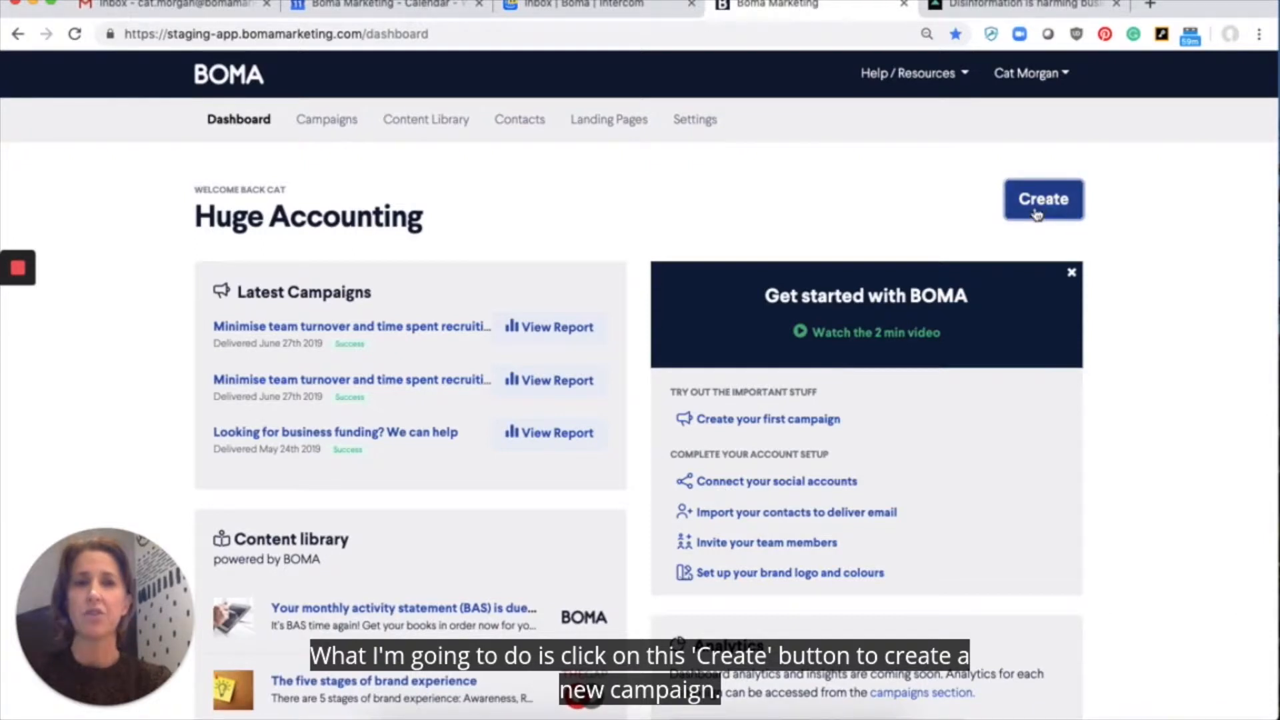
left_click(1038, 208)
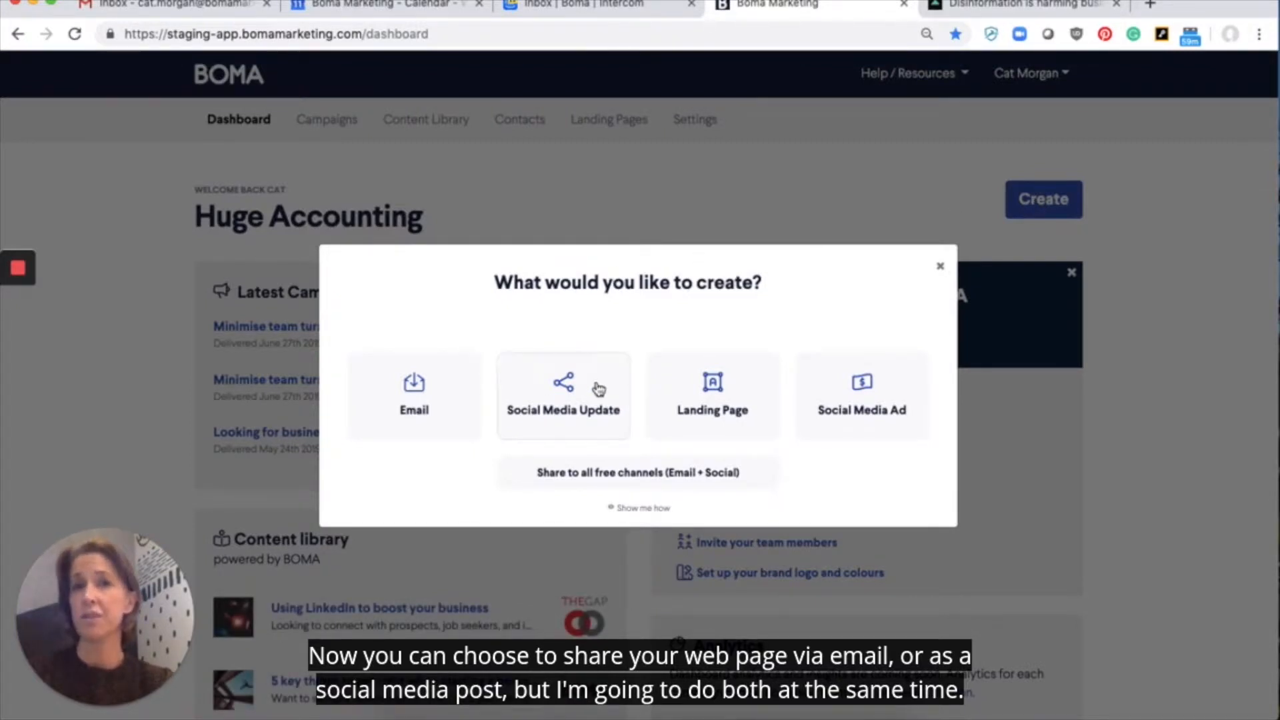
left_click(627, 475)
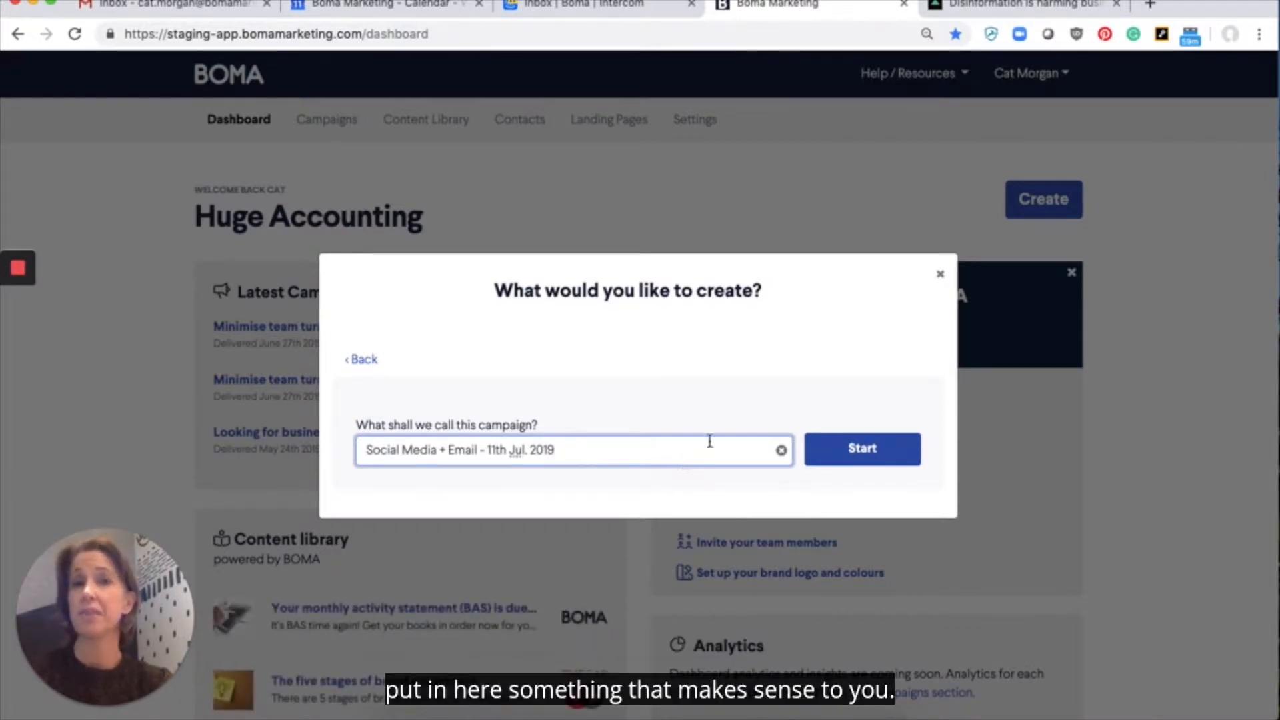
left_click(894, 452)
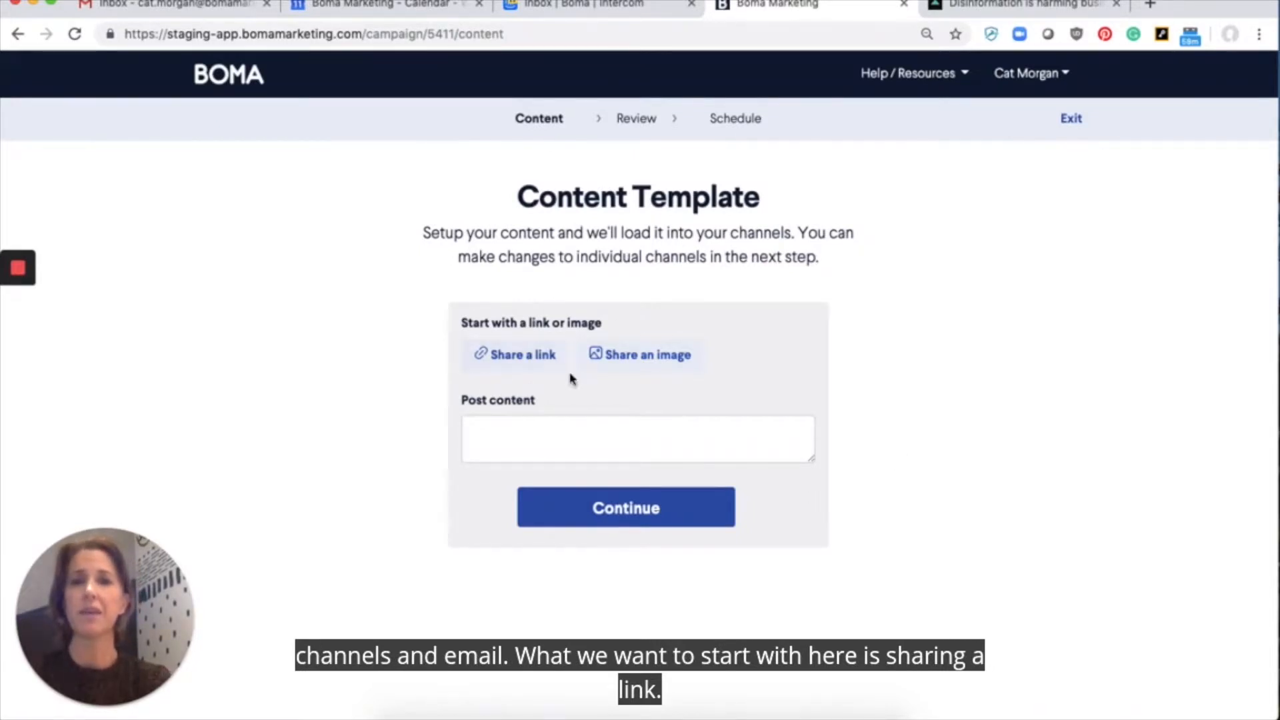
Step: Add the URL of the open CNN Business disinformation article as the campaign's shared link and accept its preview
left_click(527, 361)
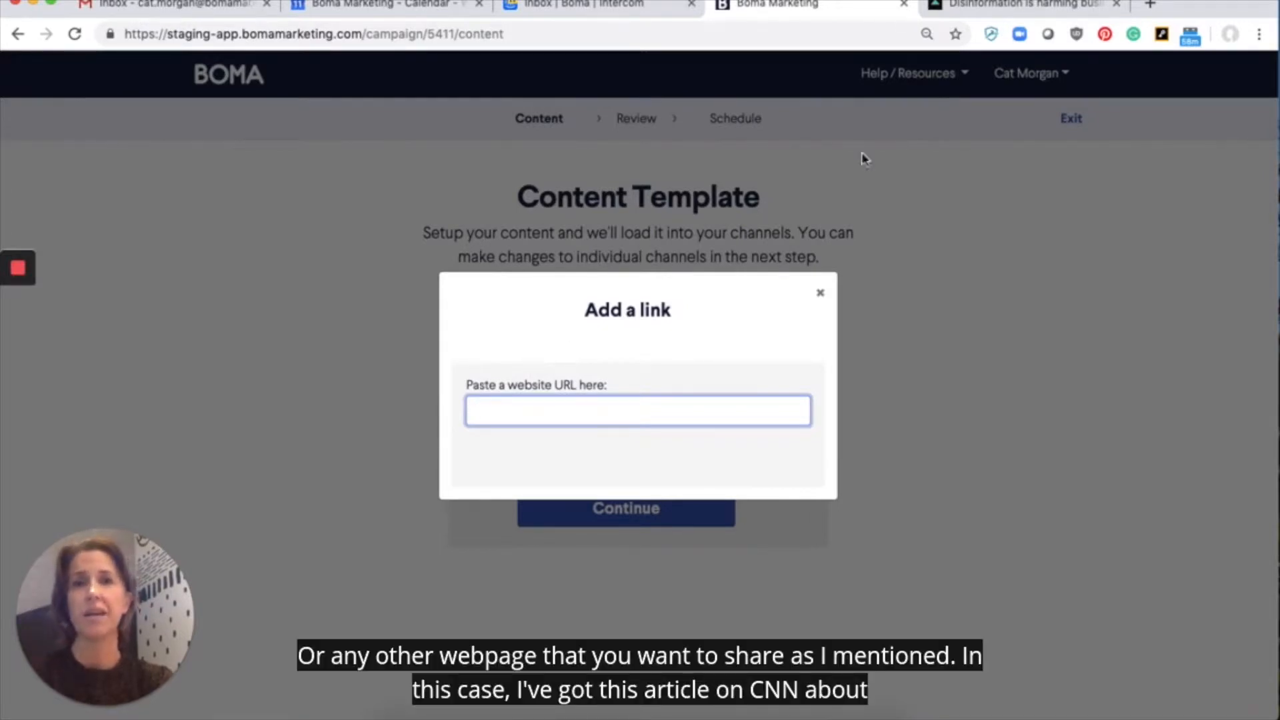
left_click(1030, 7)
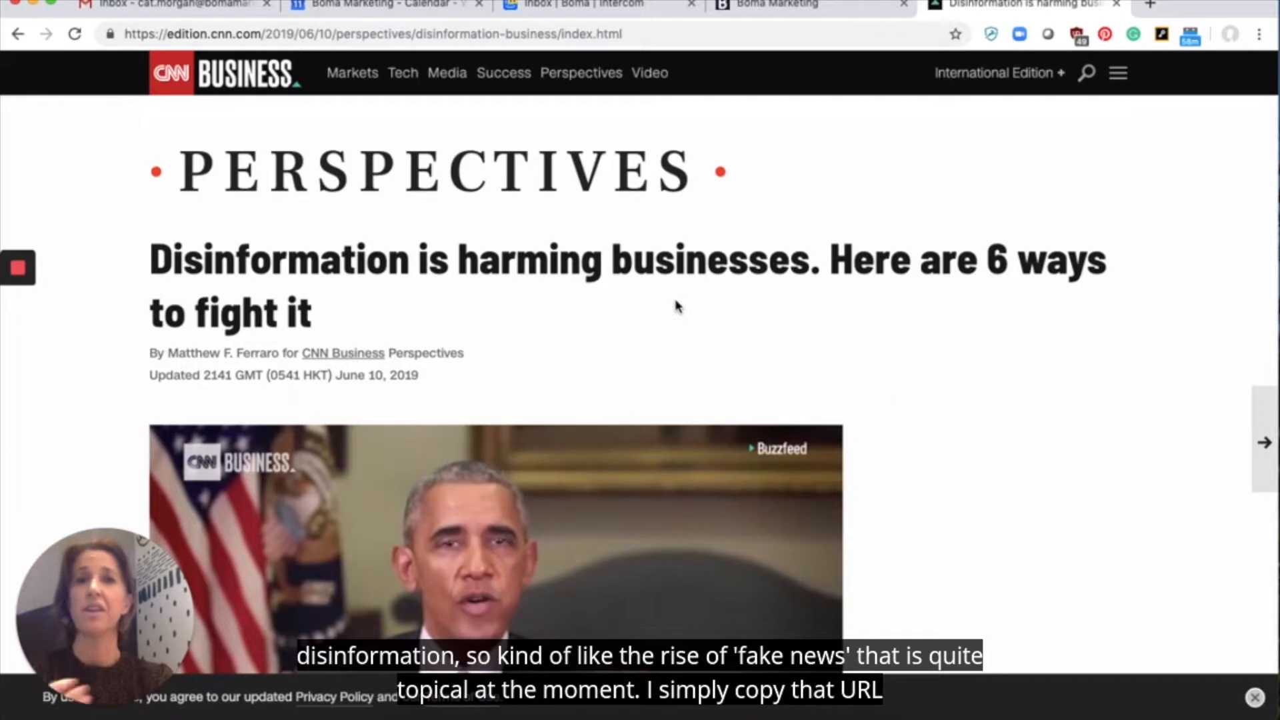
left_click(688, 38)
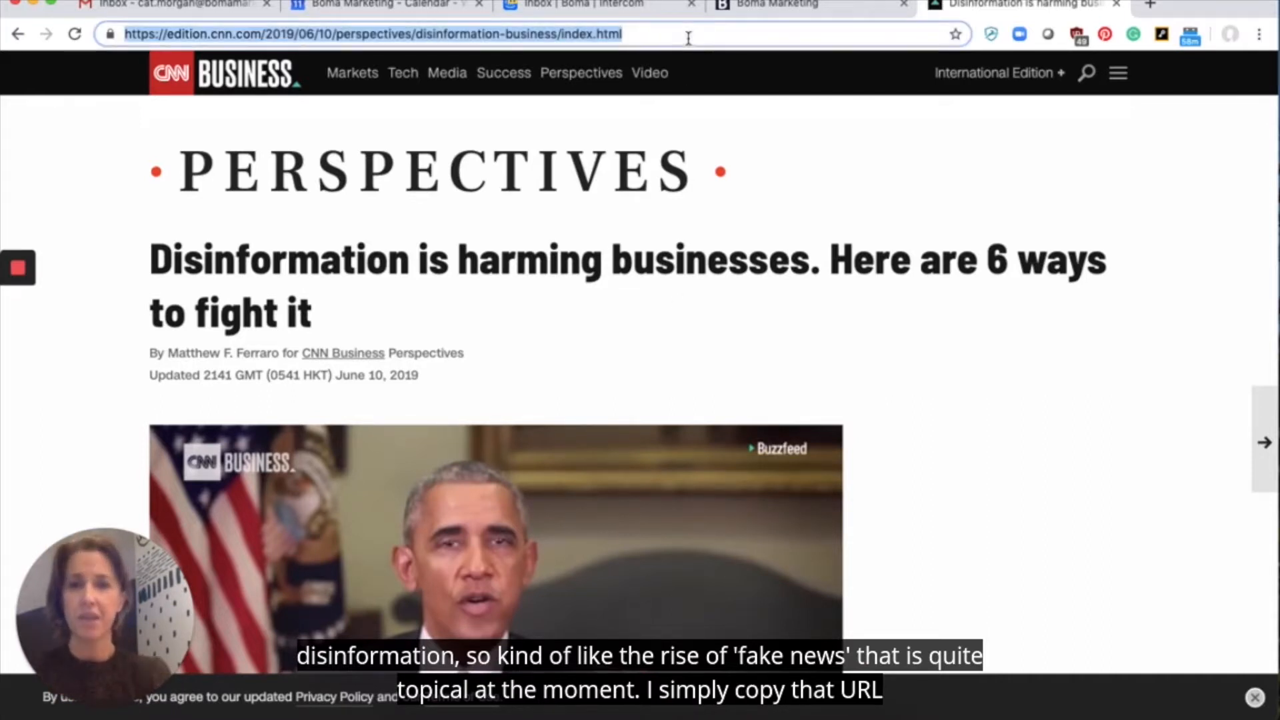
left_click(841, 10)
type("https://www.cnn.com/2019/06/10/perspectives/disinformation-business/index.html")
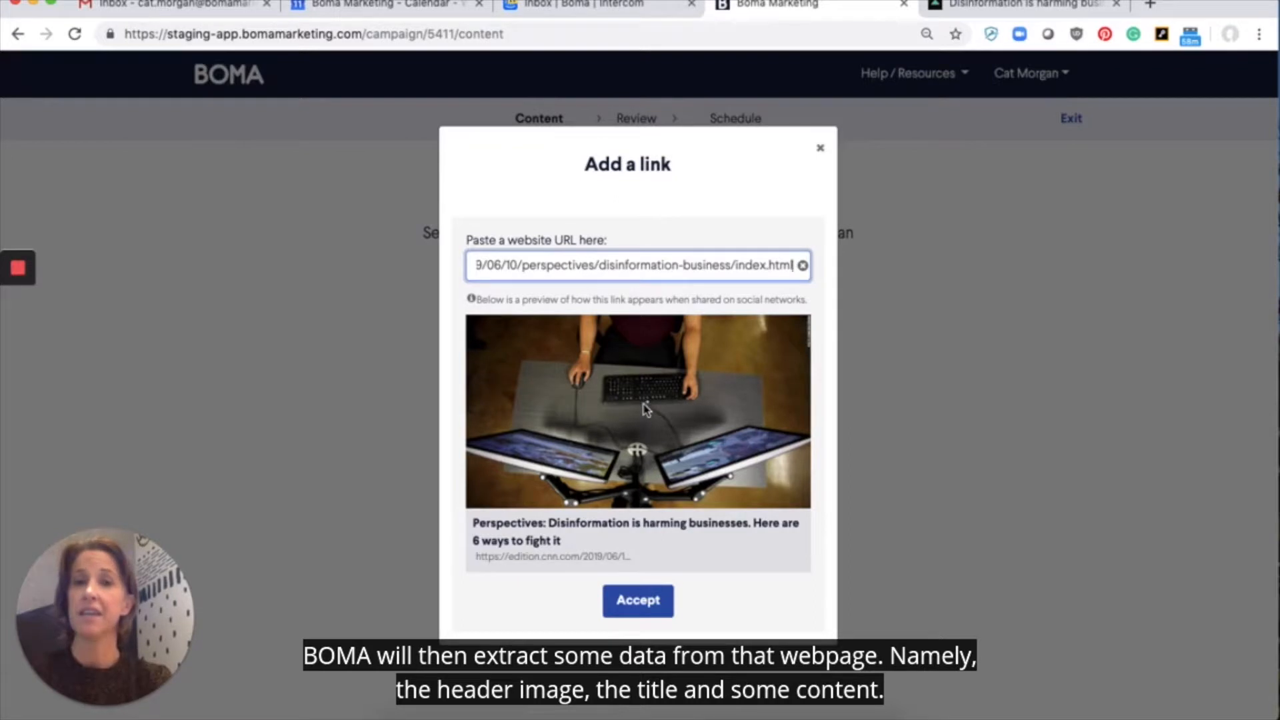
left_click(635, 604)
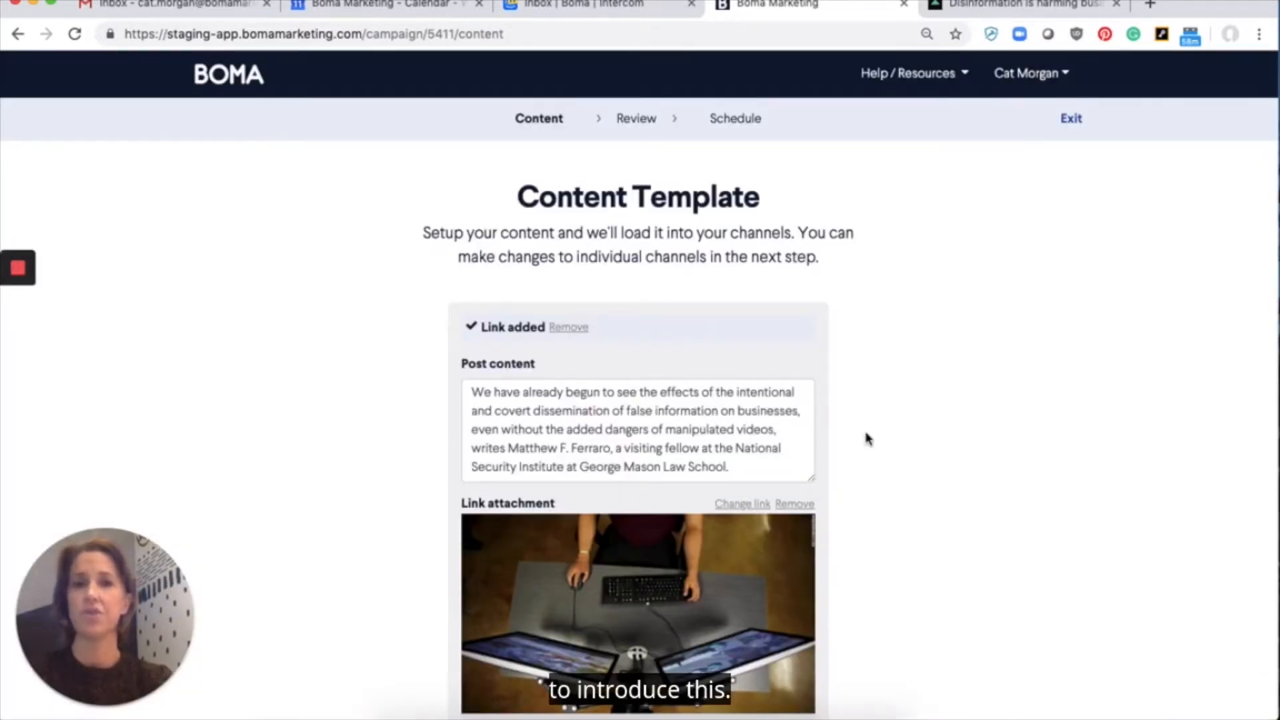
Step: Check the imported post text and link attachment in the content template, and continue to the channel review
scroll(866, 438, "down", 1)
scroll(867, 438, "down", 2)
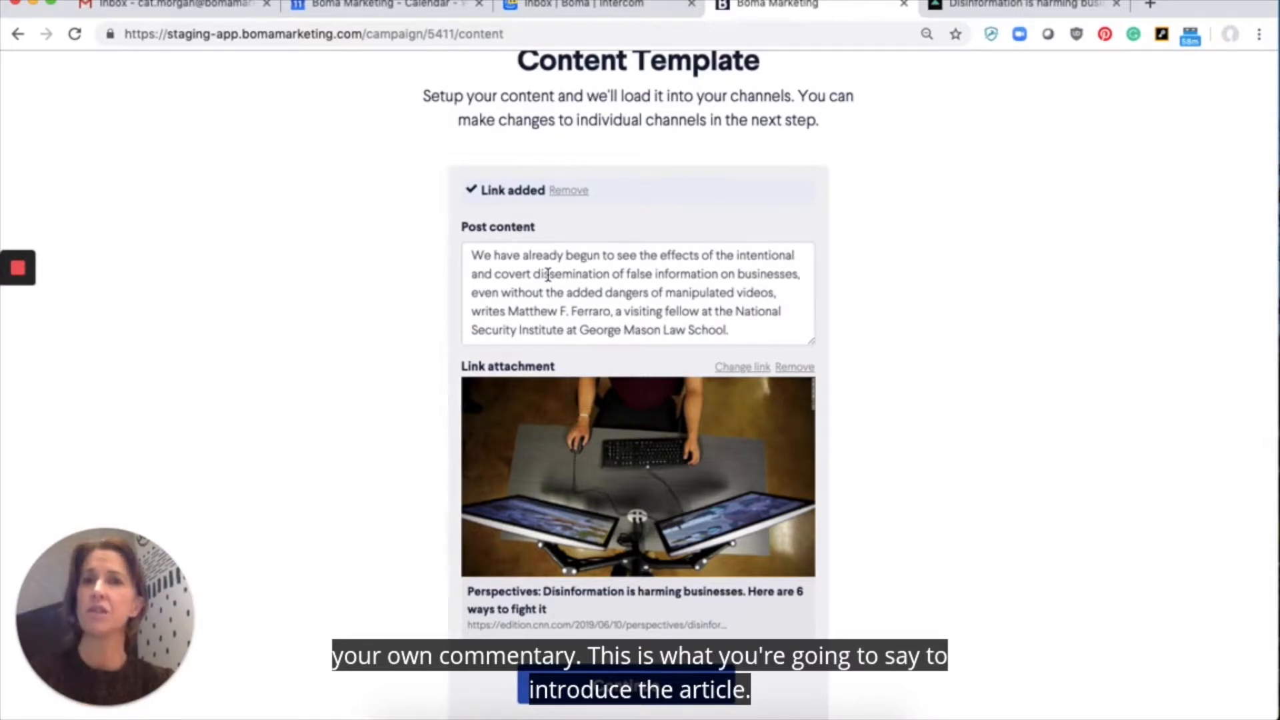
scroll(548, 274, "down", 1)
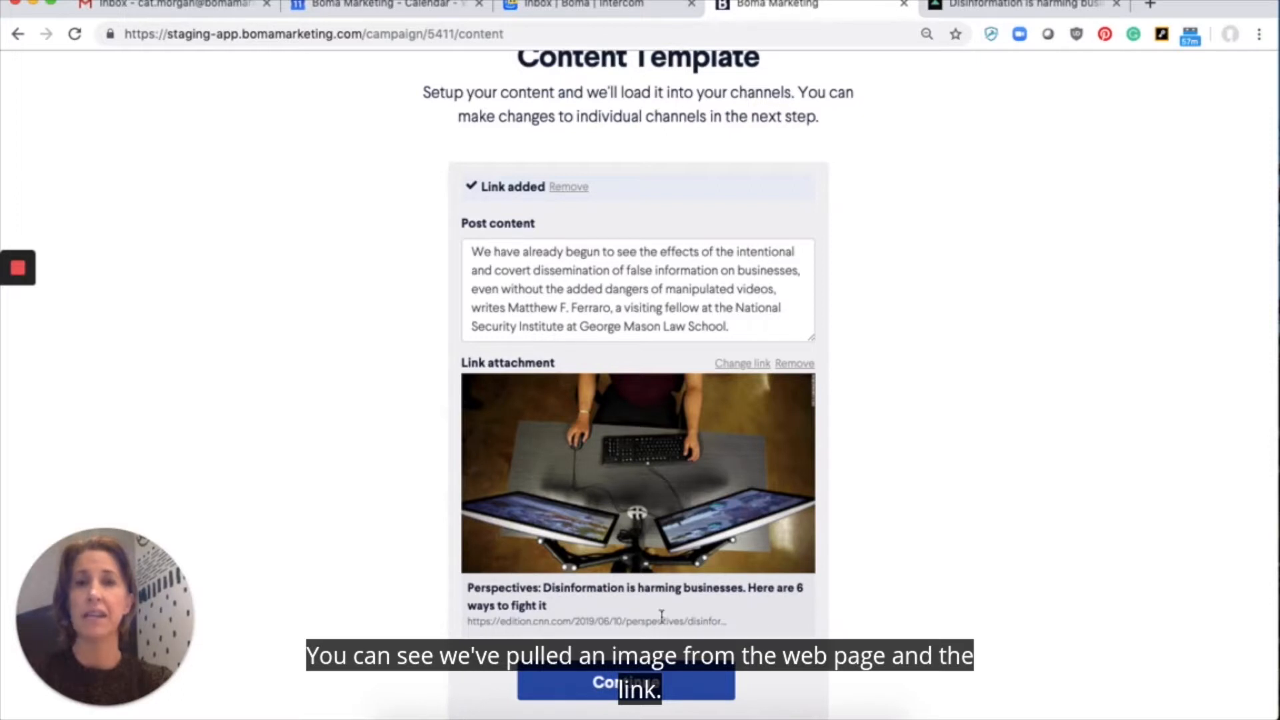
left_click(697, 690)
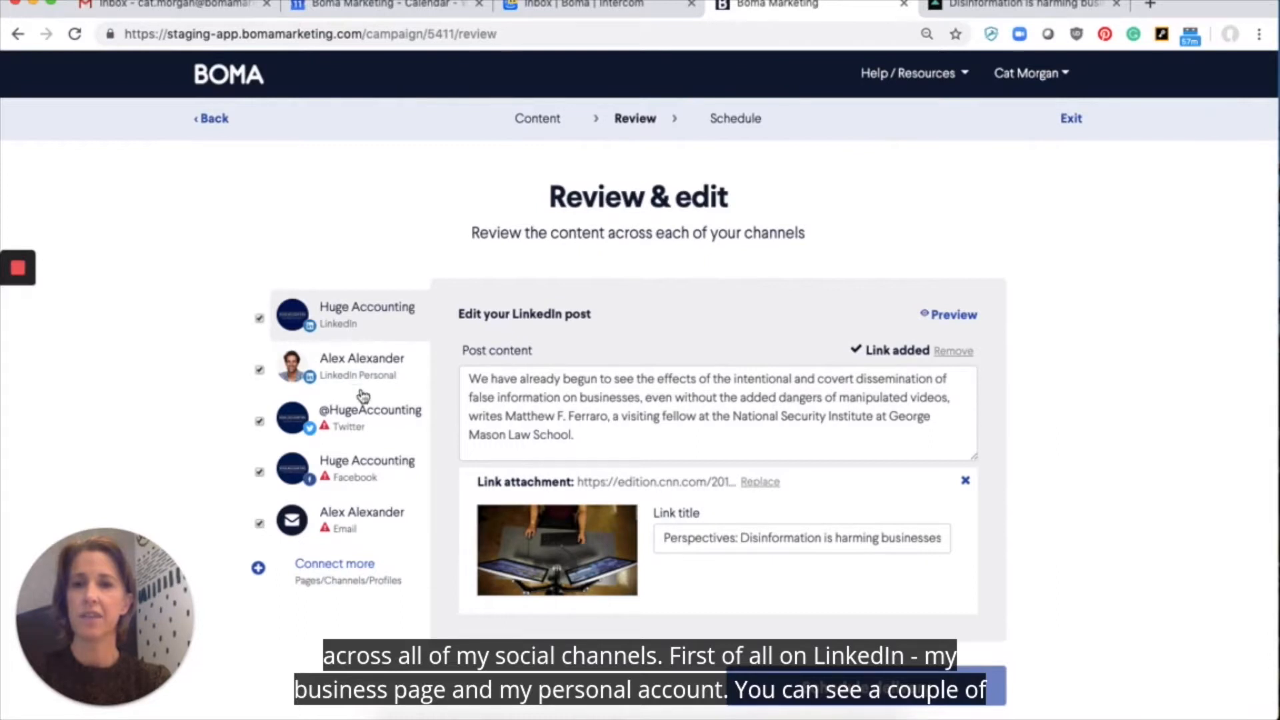
Step: Shorten the Twitter post by replacing its closing author credit, from "writes" onward, with the CNN article URL
left_click(356, 431)
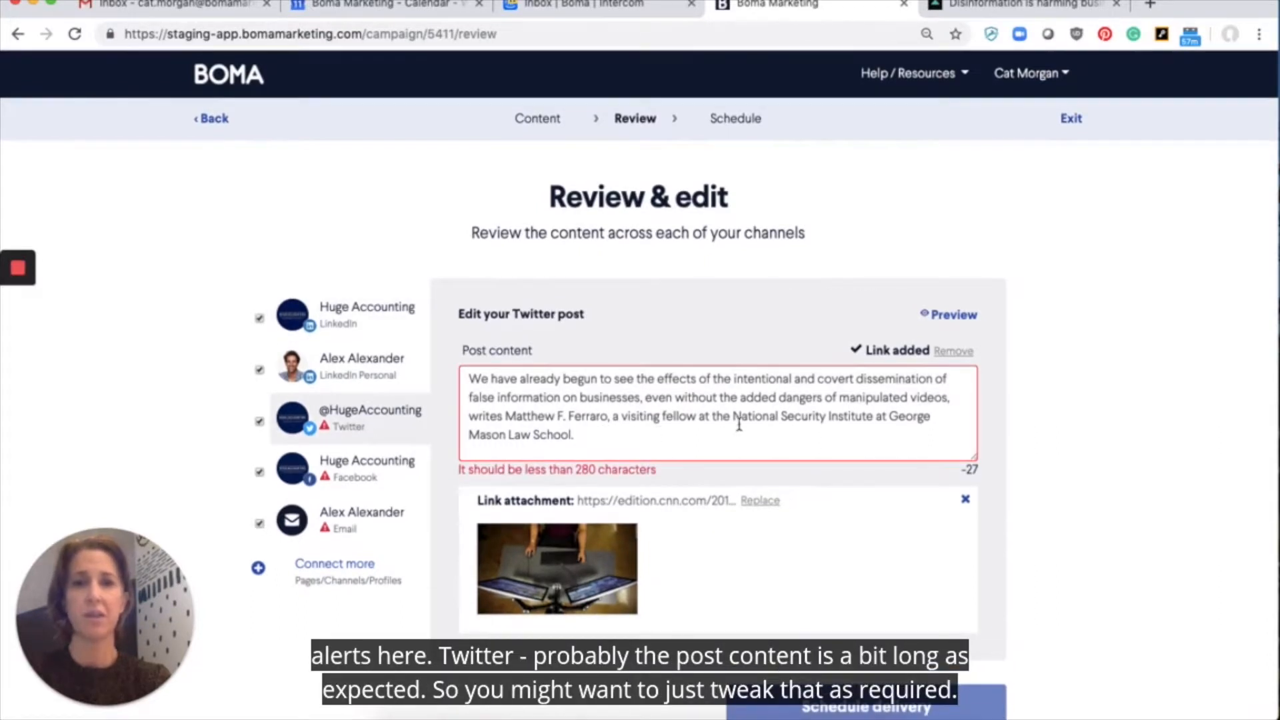
left_click_drag(471, 418, 573, 436)
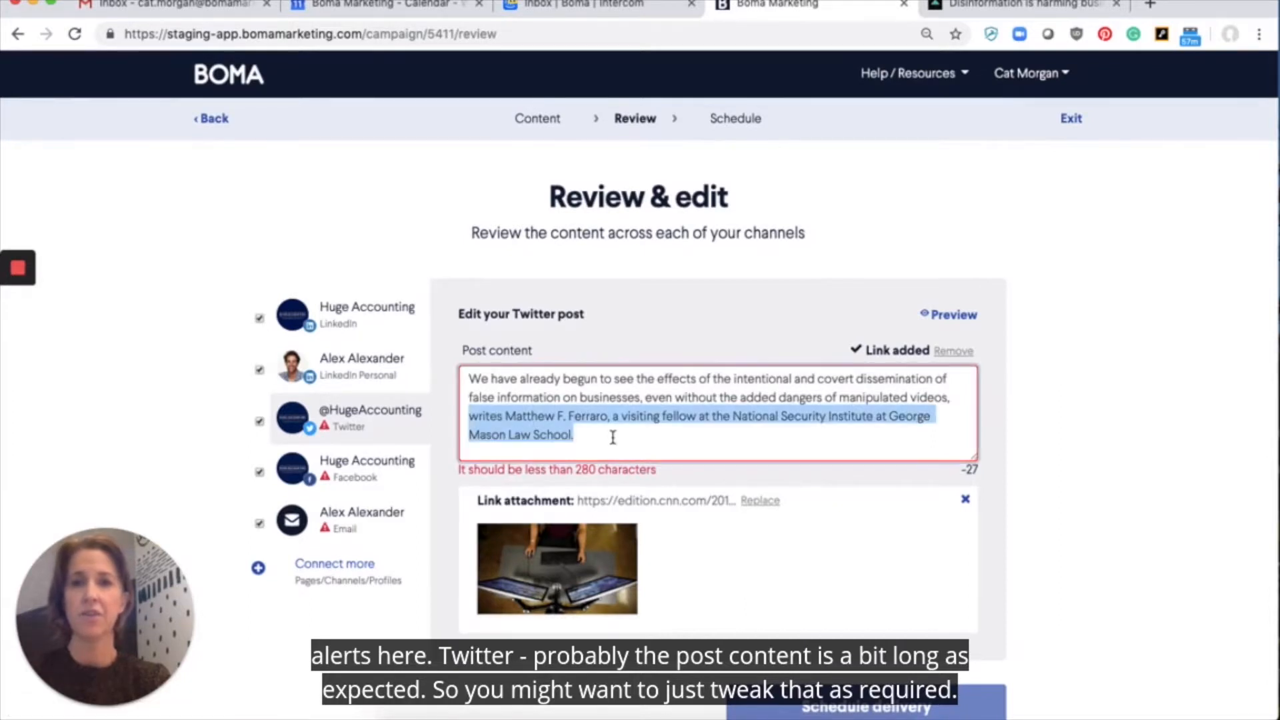
type("https://edition.cnn.com/2019/06/10/perspectives/disinformation-business/index.html")
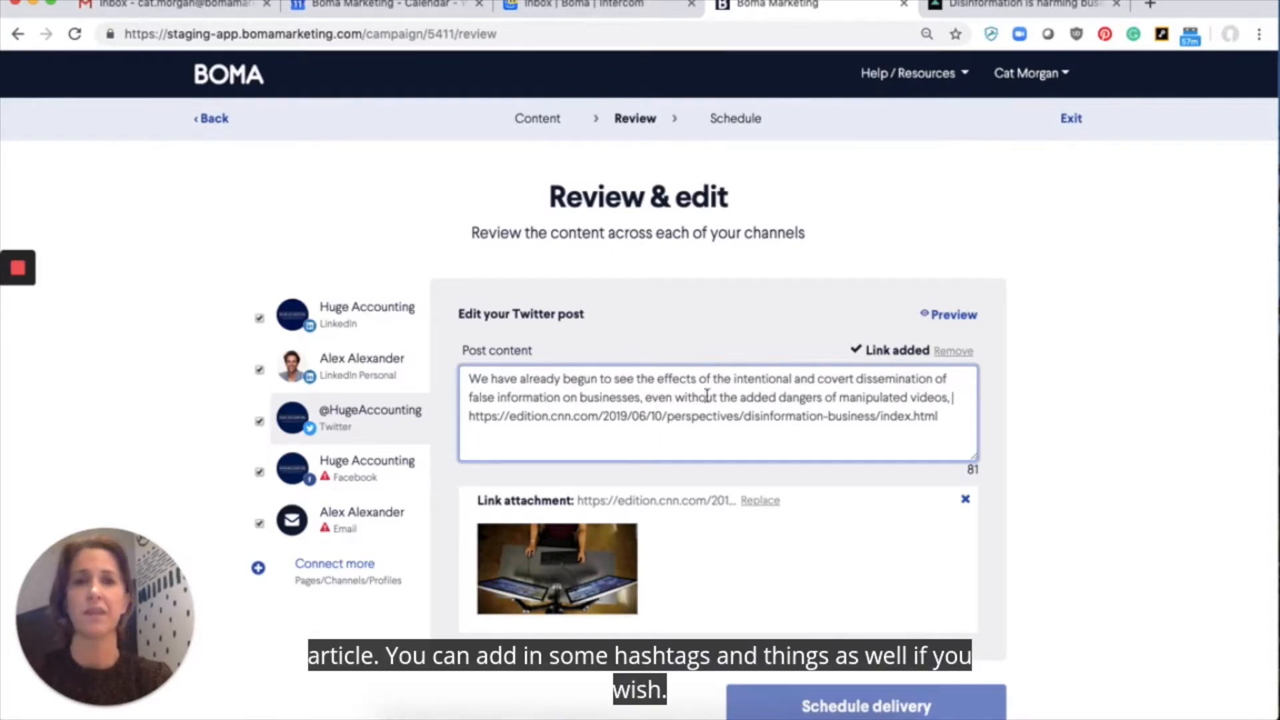
Step: Fill the empty Facebook post with the webpage text copied from the content template
left_click(354, 480)
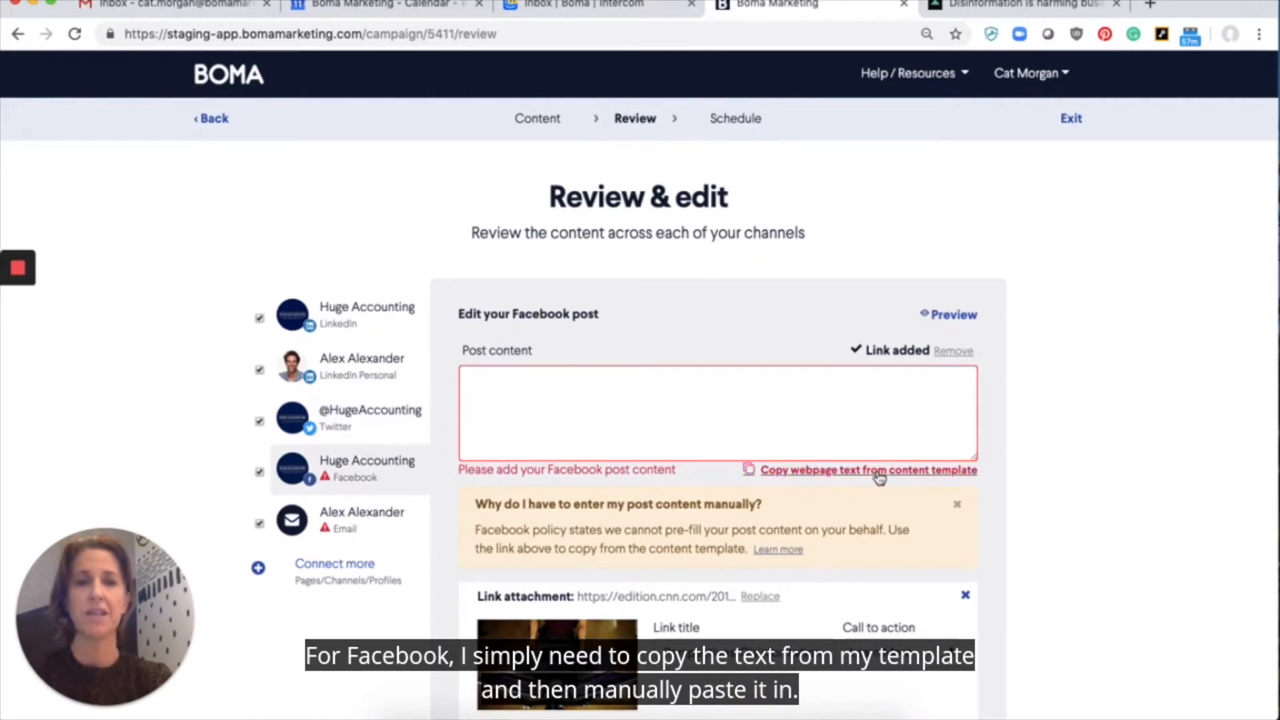
left_click(740, 401)
type("We have already begun to see the effects of the intentional and covert dissemination of false information on businesses, even without the added dangers of manipulated videos, writes Matthew F. Ferraro, a visiting fellow at the National Security Institute at George Mason Law School.")
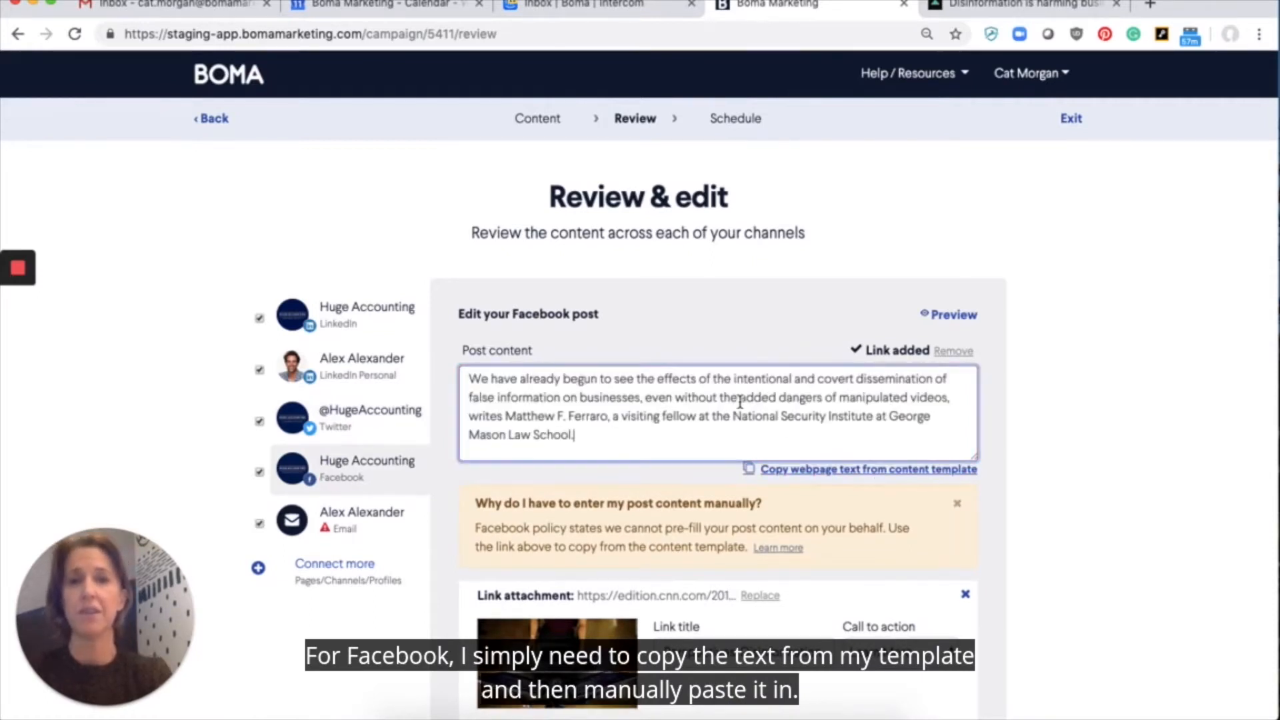
Step: Choose the Huge Accounting Template as the template for the campaign's email
scroll(740, 401, "down", 3)
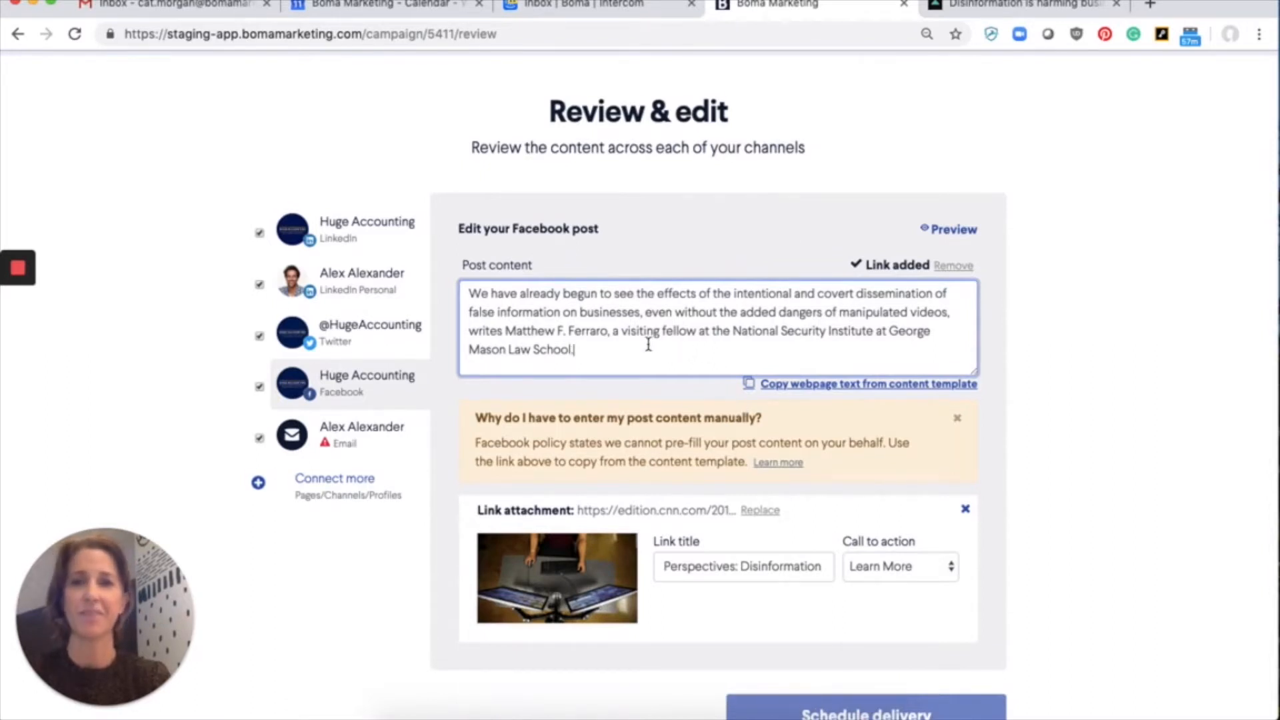
scroll(732, 338, "down", 1)
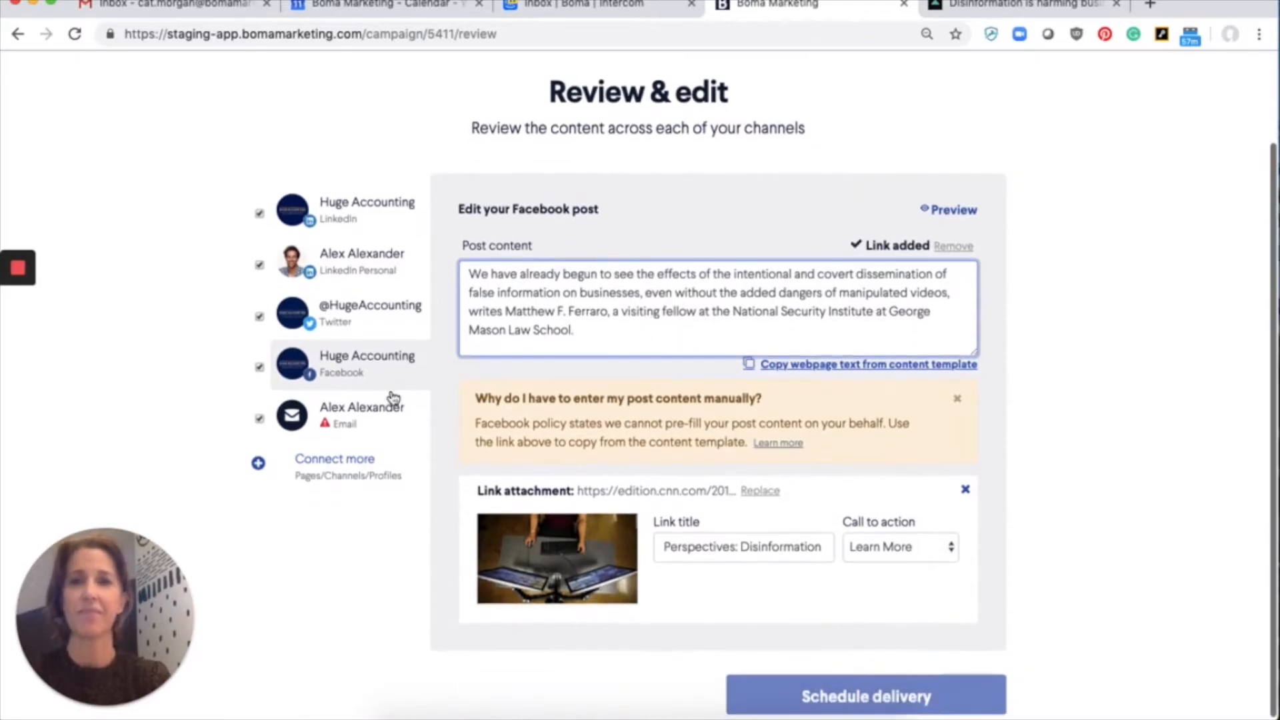
left_click(344, 419)
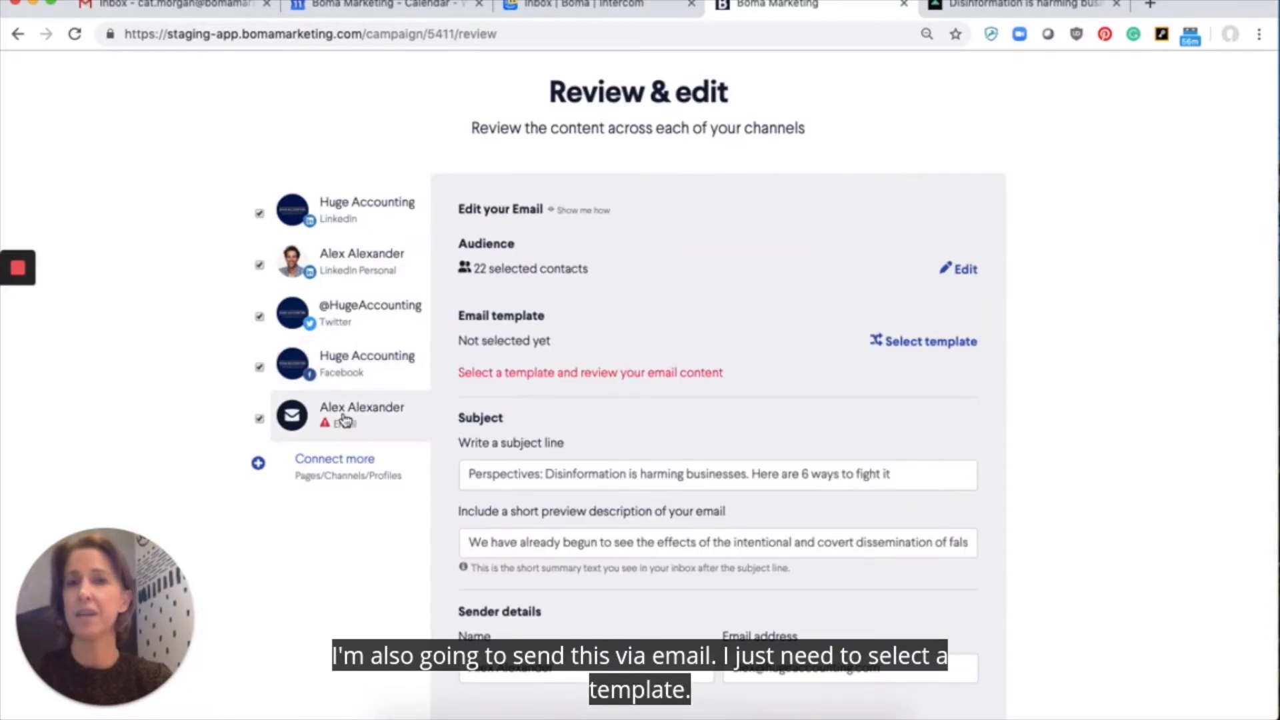
left_click(923, 342)
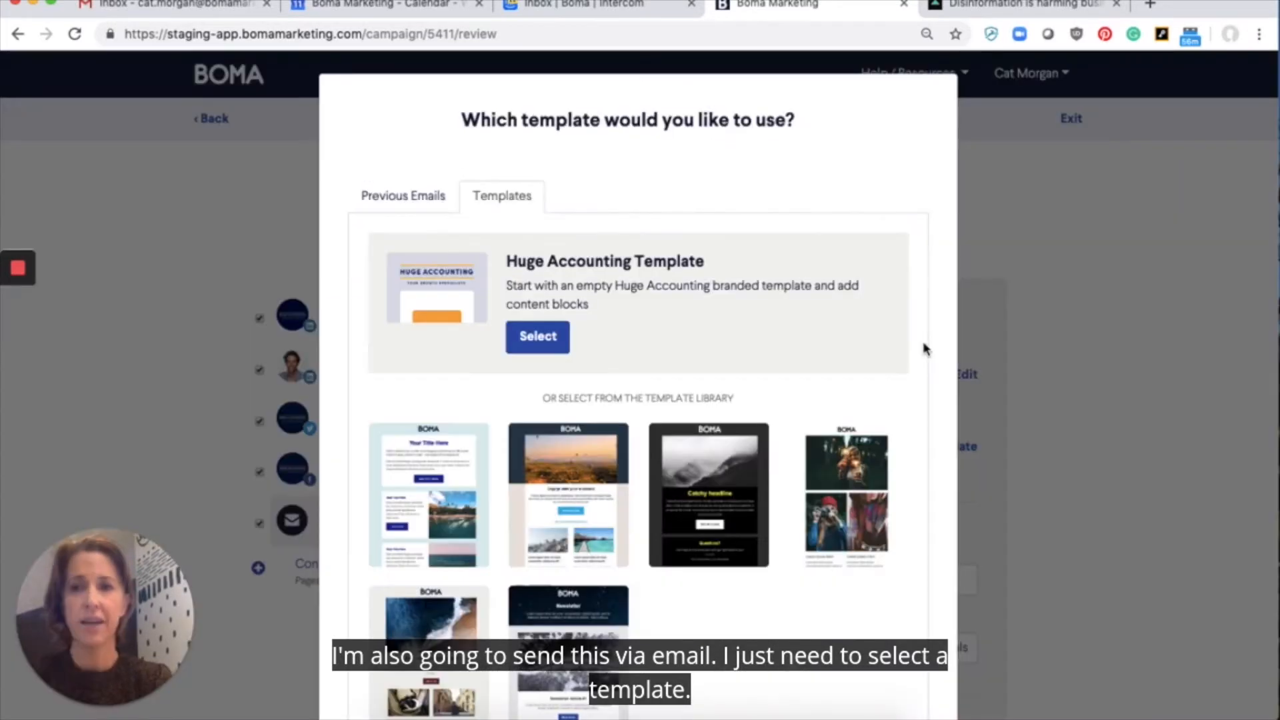
left_click(539, 346)
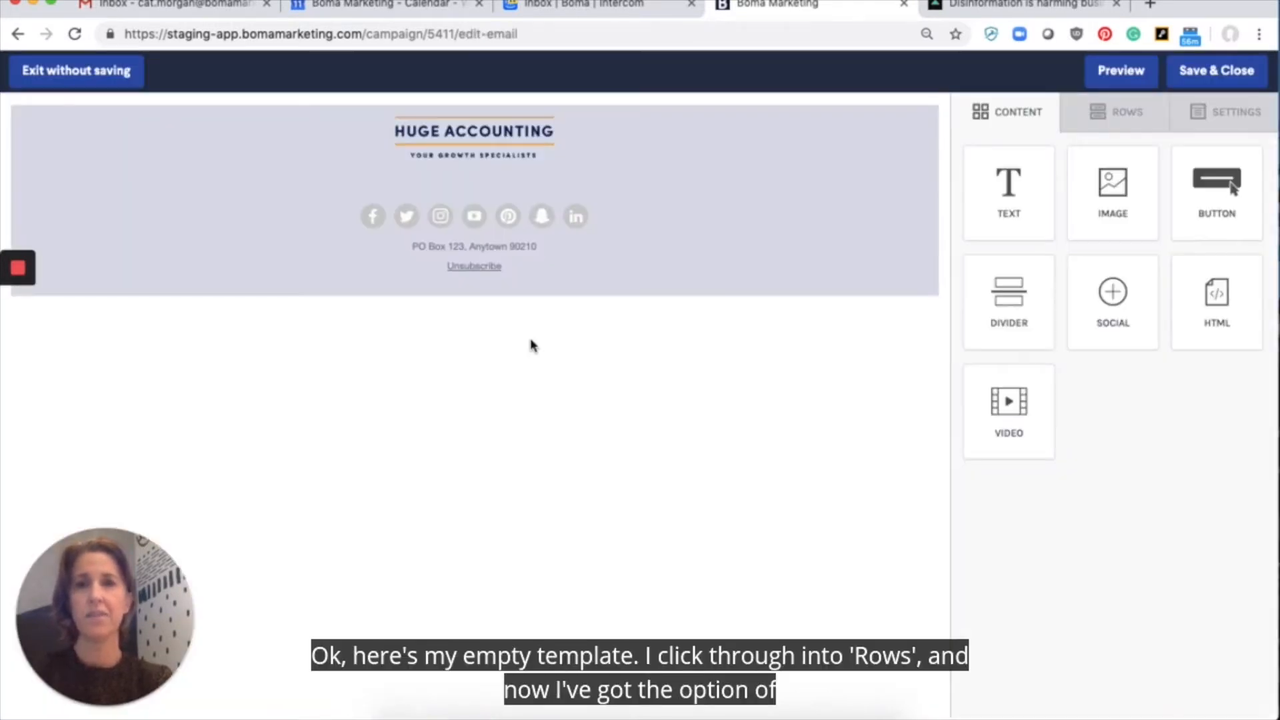
Step: Insert the "Hero image short text" row of campaign content below the email's header logo, and save and close the email
left_click(1125, 115)
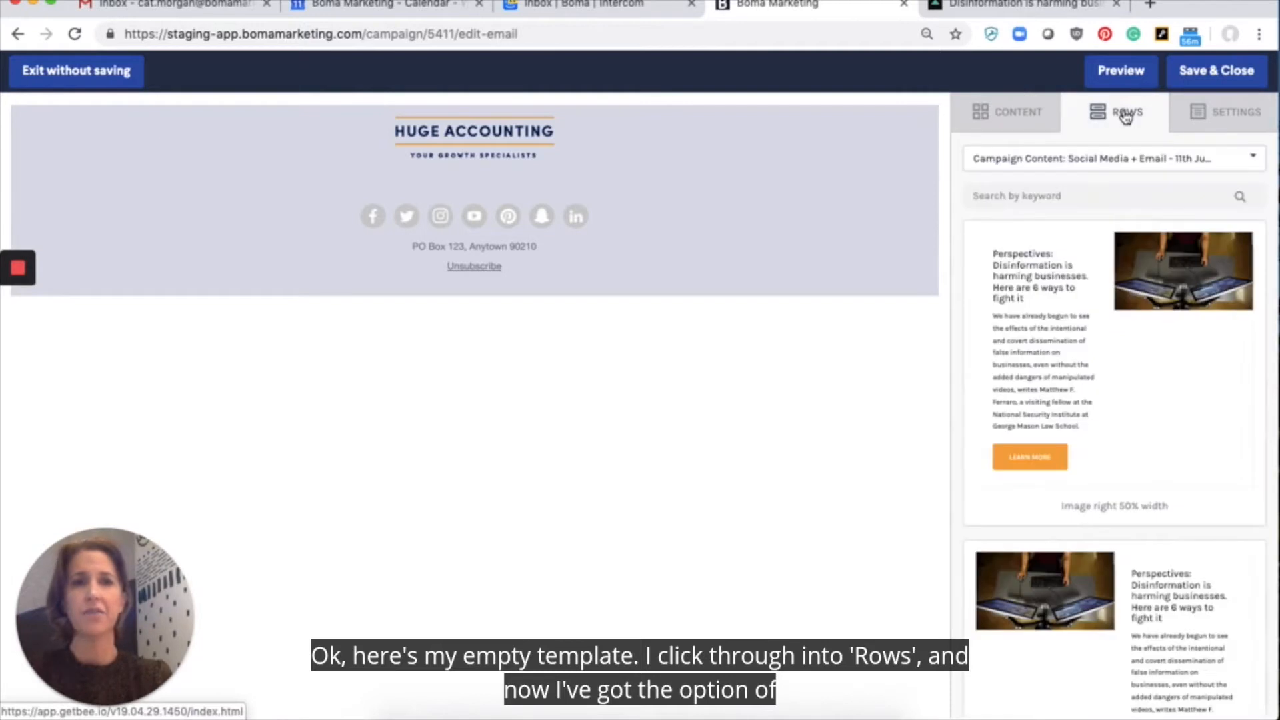
scroll(1037, 340, "down", 2)
scroll(1037, 340, "down", 1)
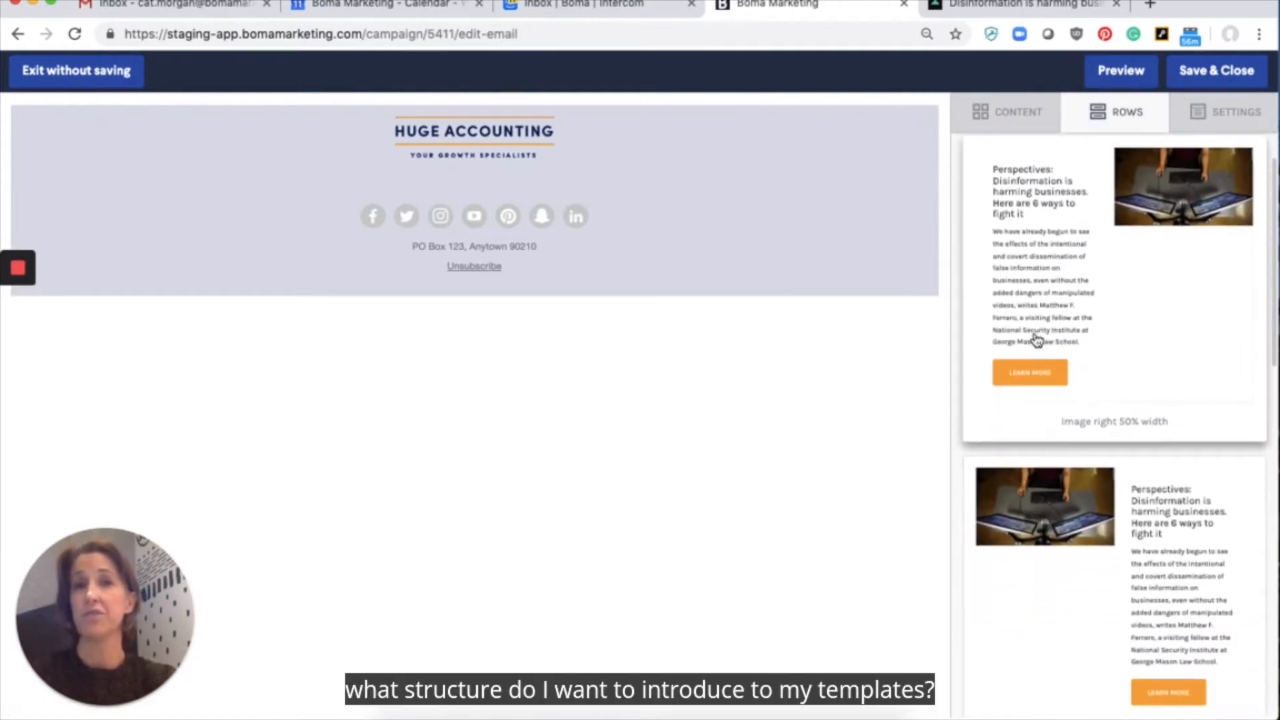
scroll(1035, 340, "down", 1)
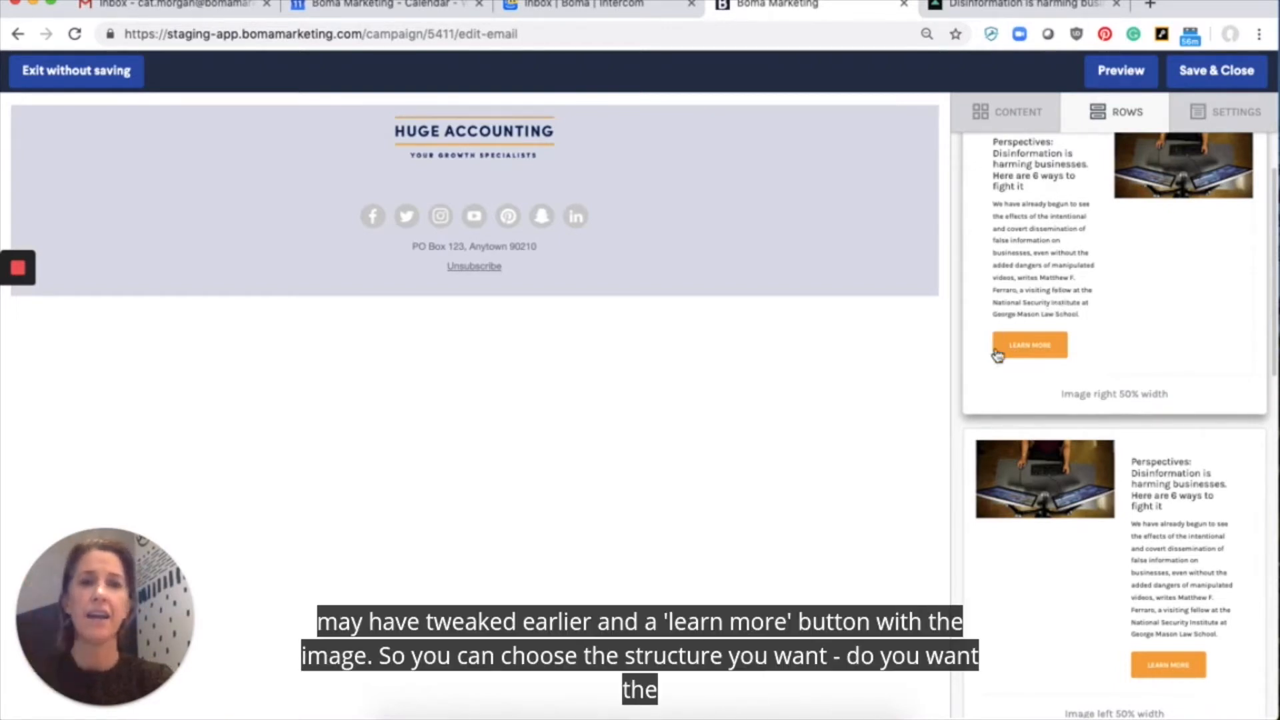
scroll(1066, 270, "up", 3)
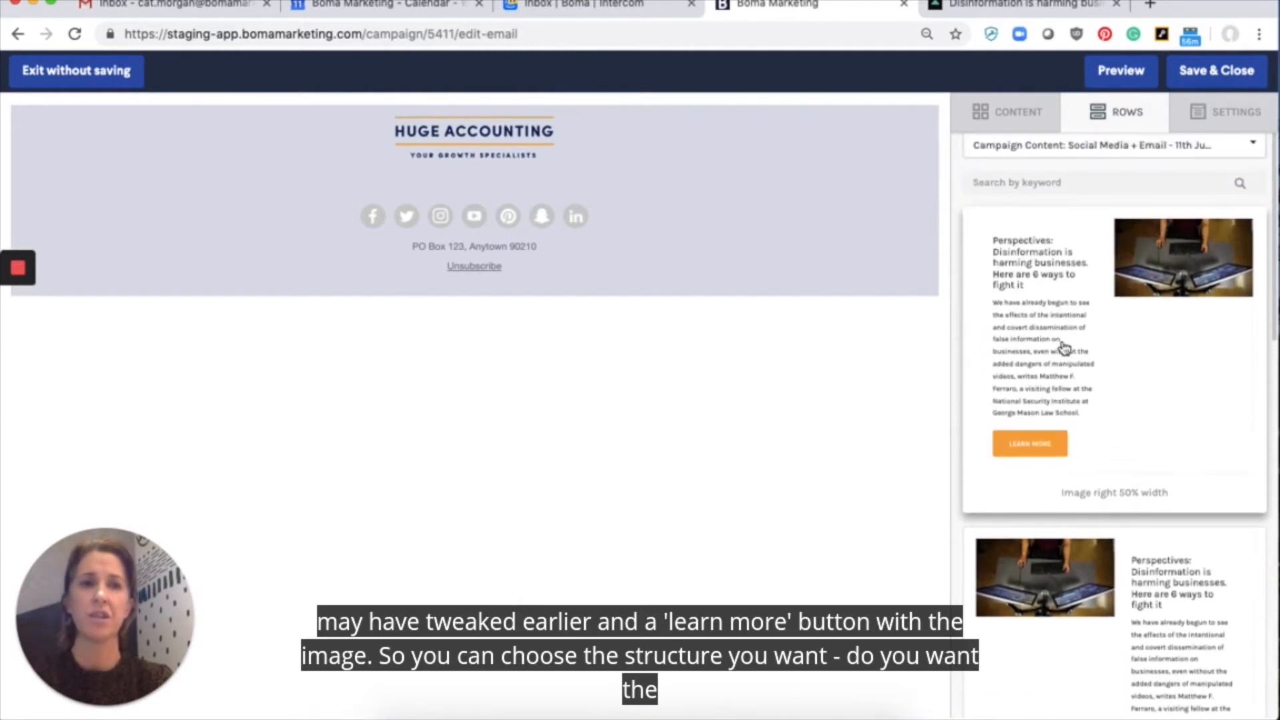
scroll(1064, 346, "down", 5)
scroll(1064, 346, "down", 5)
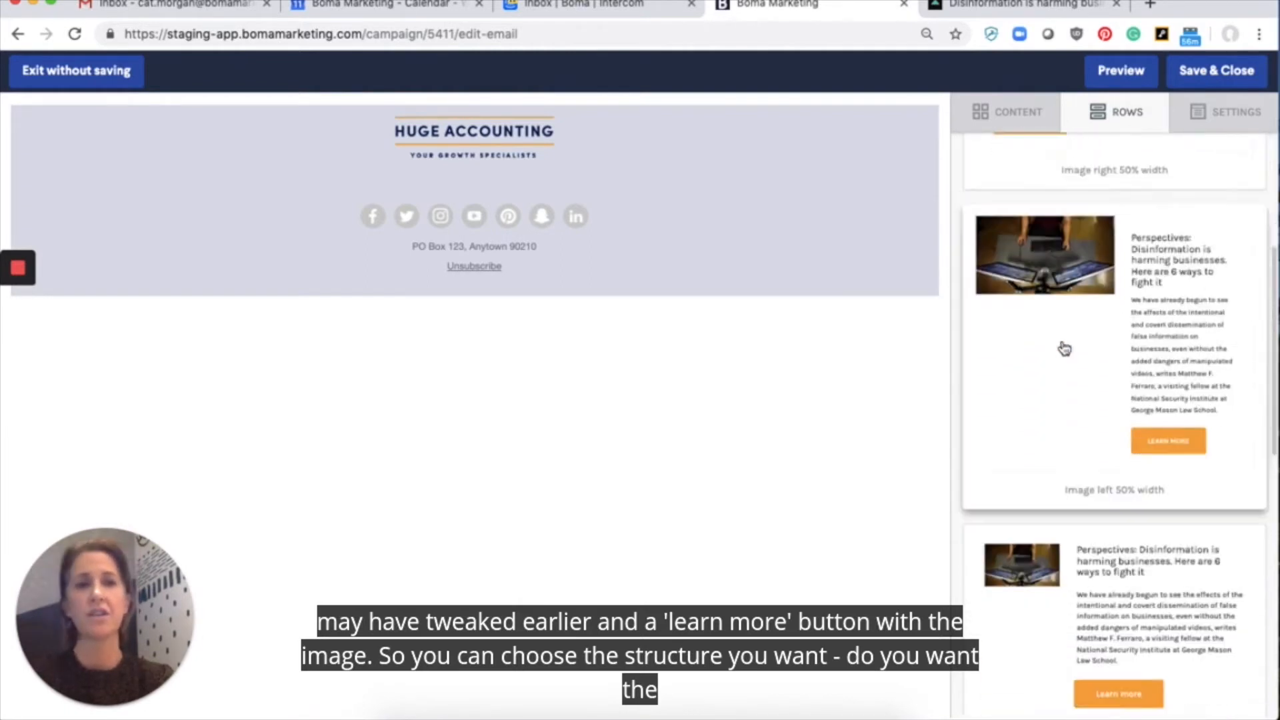
scroll(1064, 347, "down", 6)
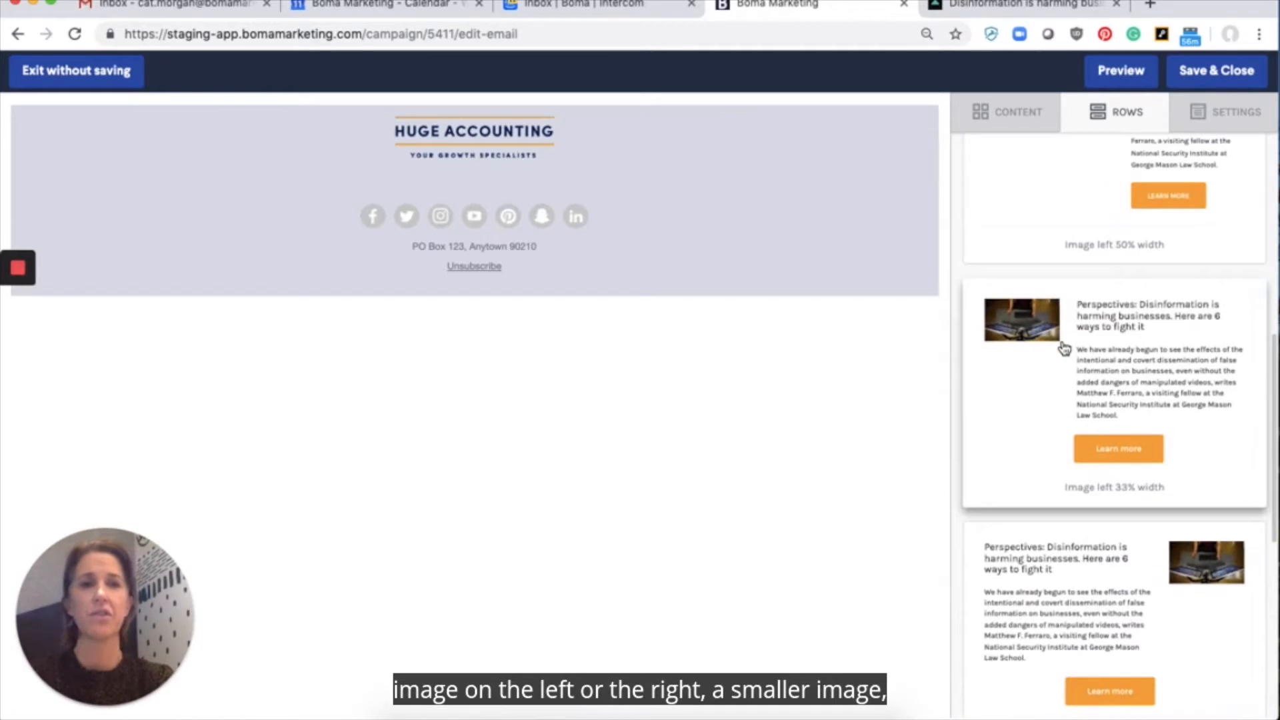
scroll(1071, 415, "down", 2)
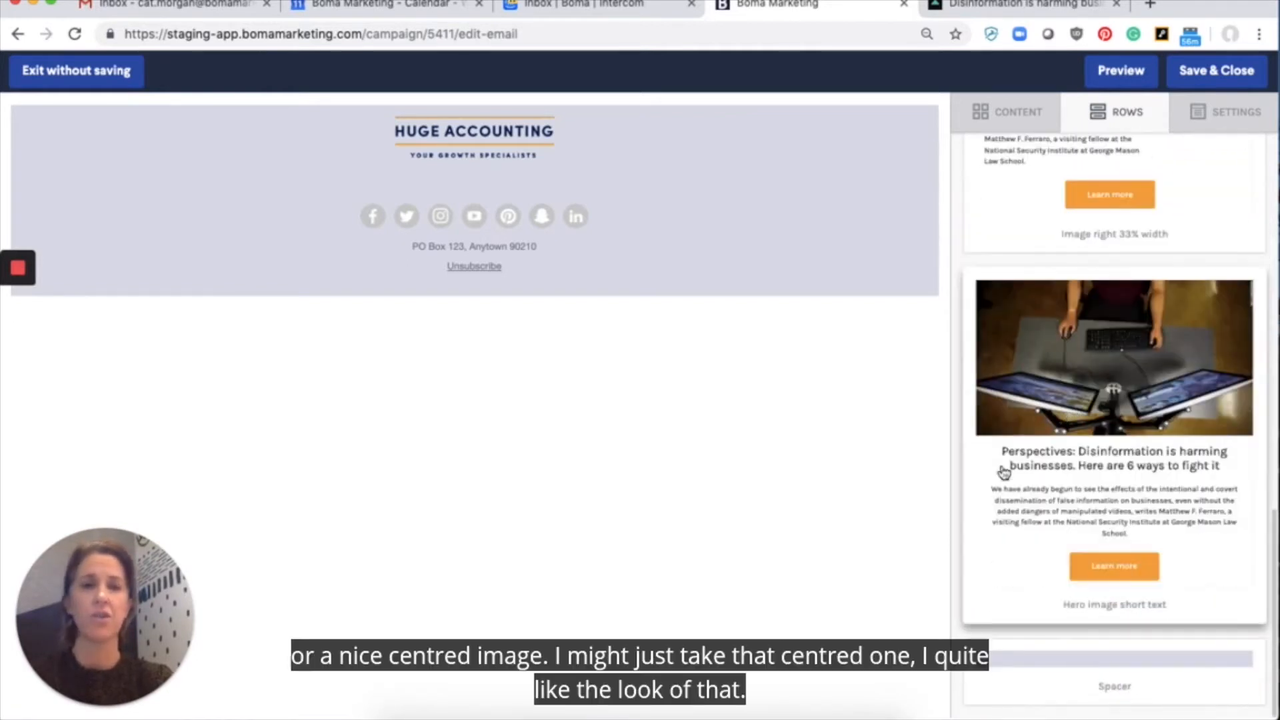
left_click_drag(1135, 504, 500, 175)
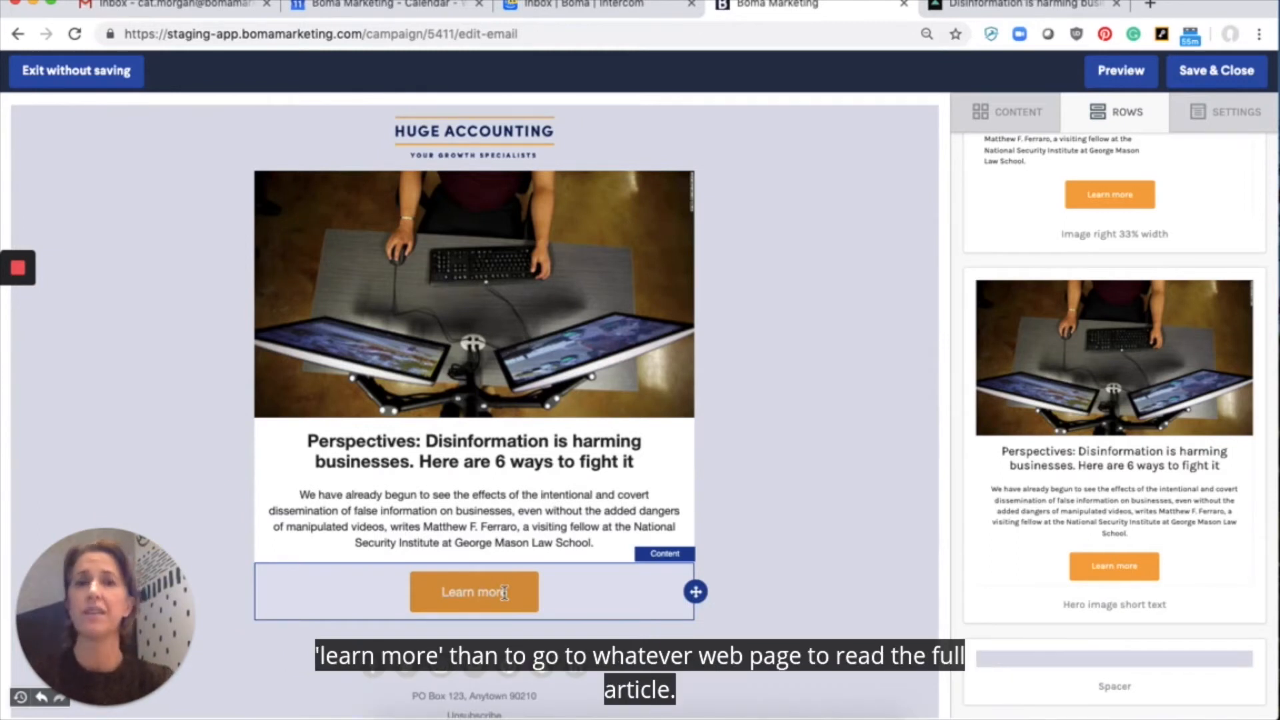
left_click(1230, 72)
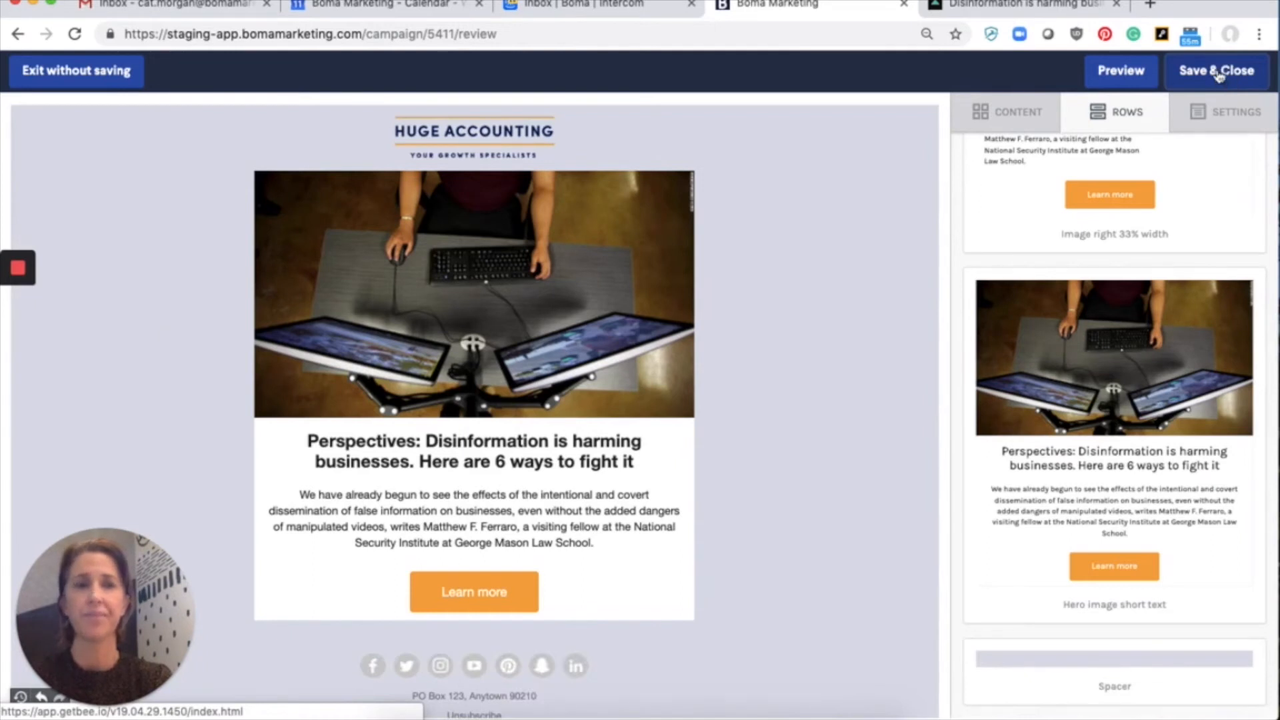
Step: Check the email's subject line, preview description and sender details, and proceed to scheduling the campaign's delivery
scroll(943, 281, "down", 3)
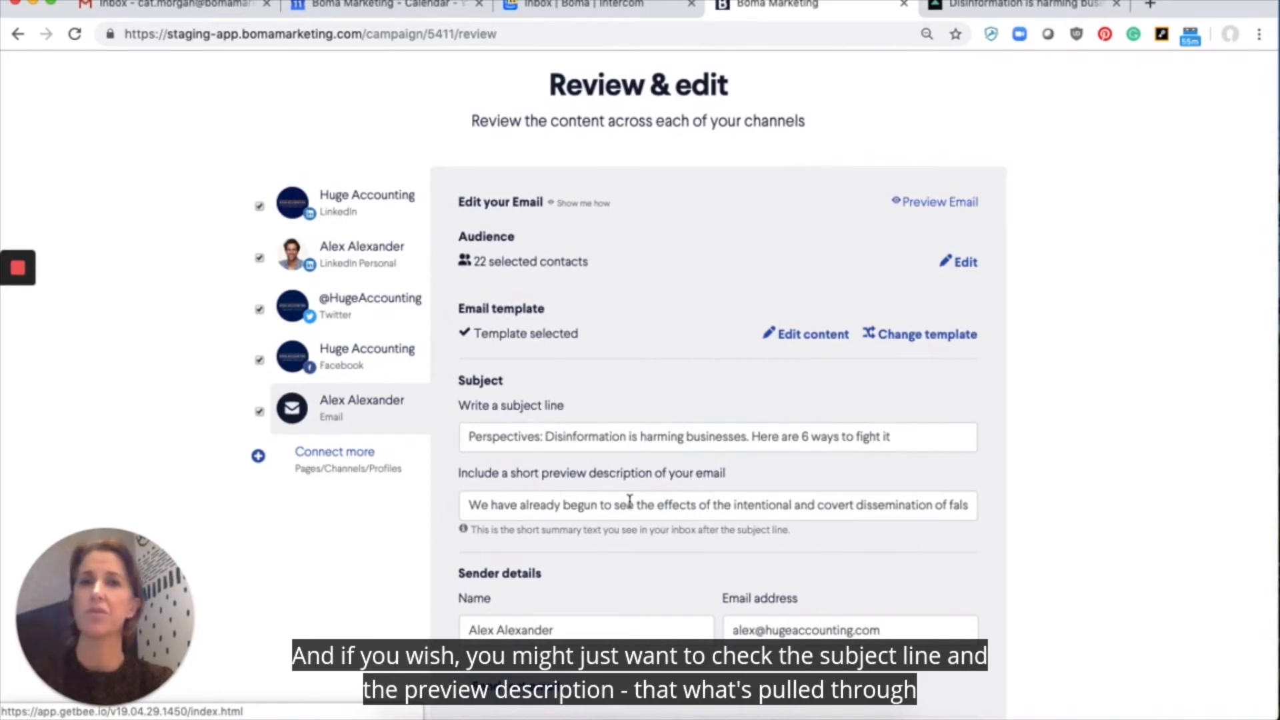
scroll(629, 501, "down", 2)
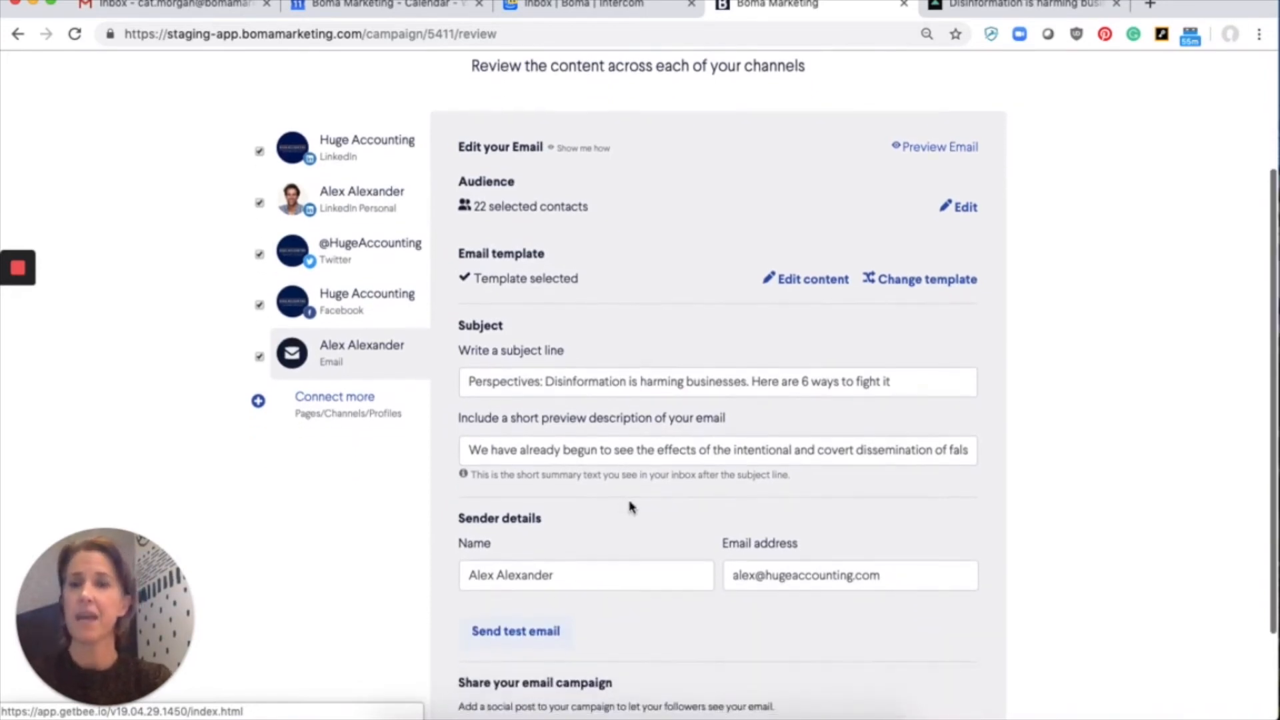
scroll(629, 506, "down", 4)
left_click(955, 697)
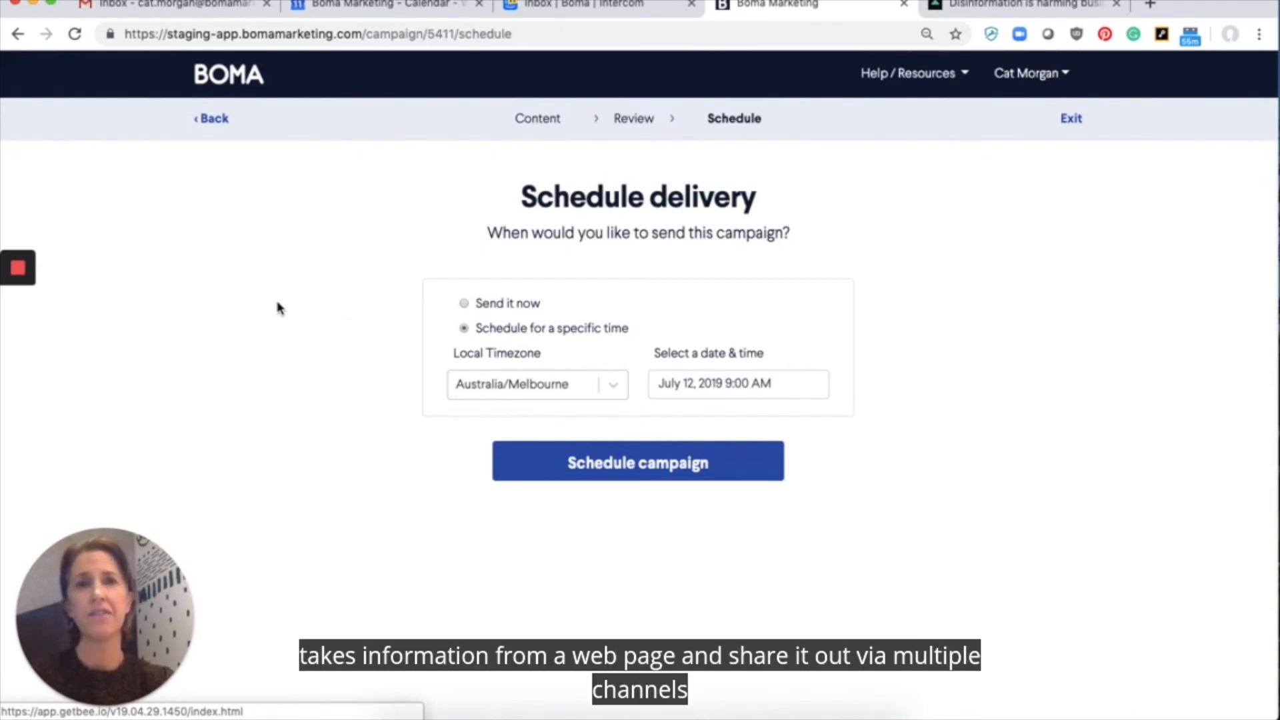
mouse_move(32, 266)
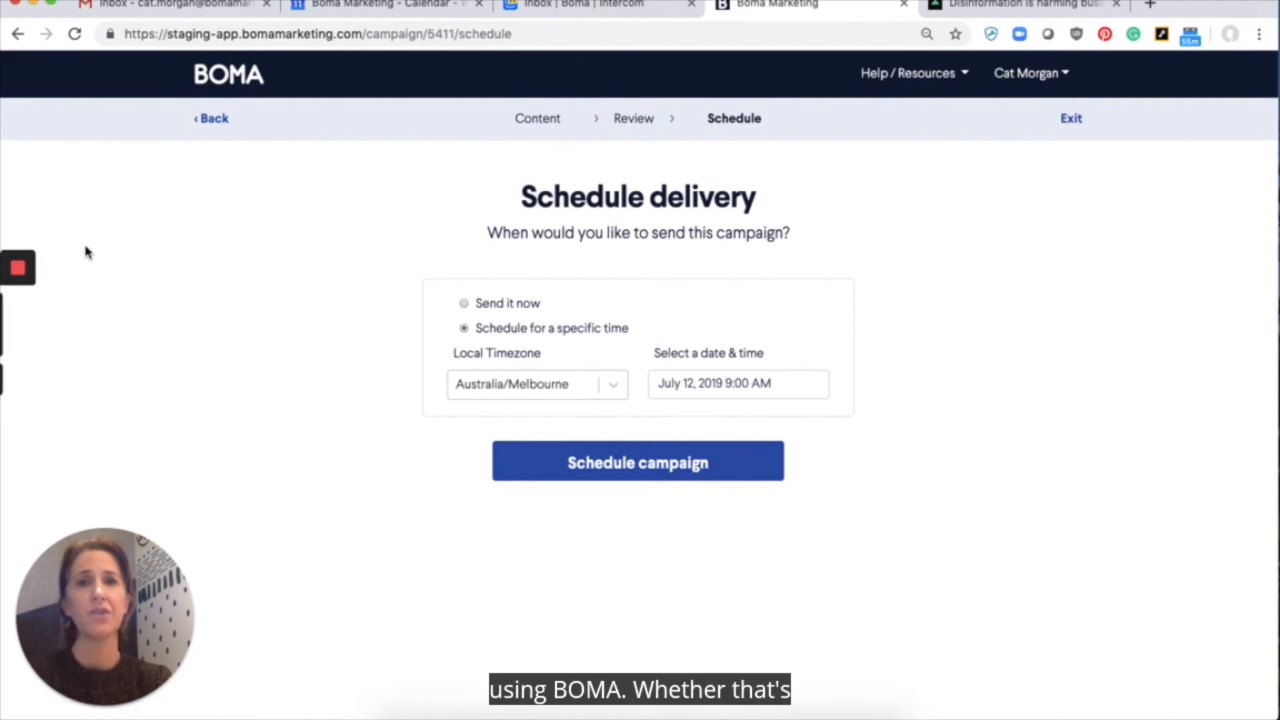